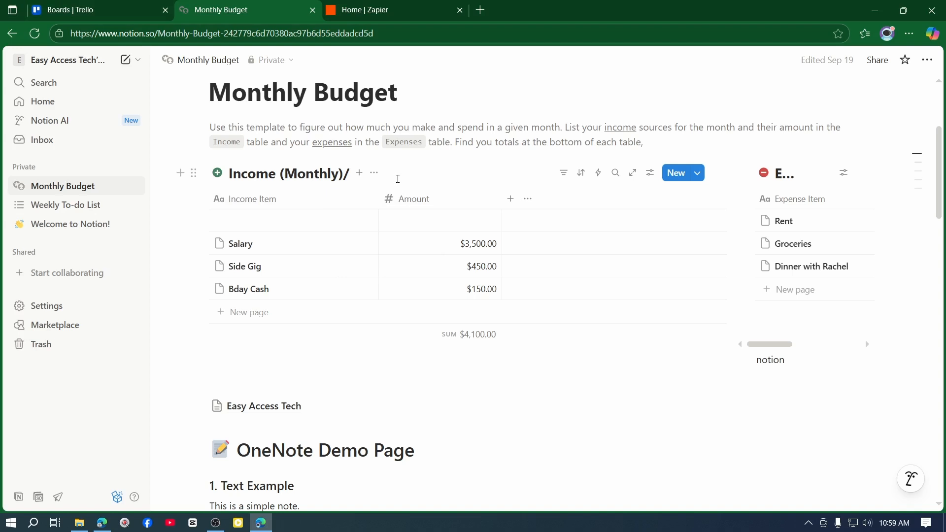
- Check the open Trello boards page and the Notion Monthly Budget page, and switch to Zapier
click(79, 5)
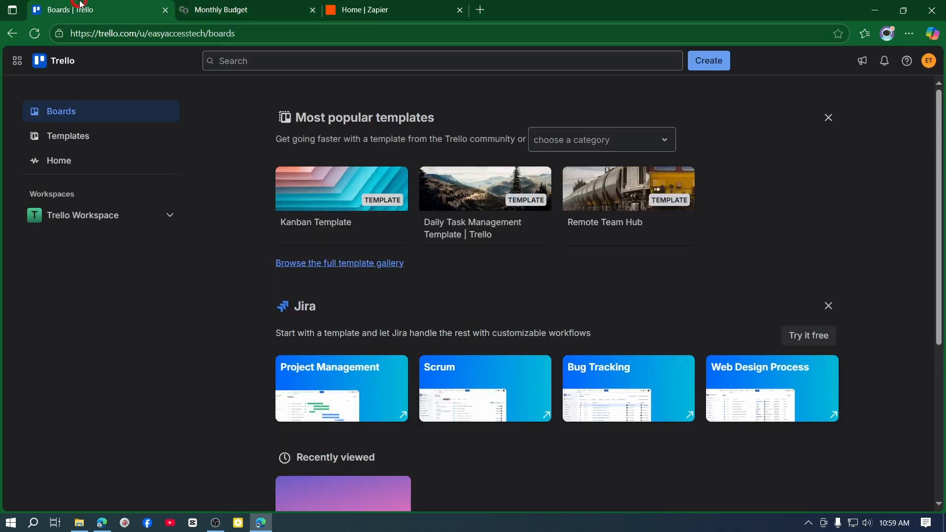
click(244, 9)
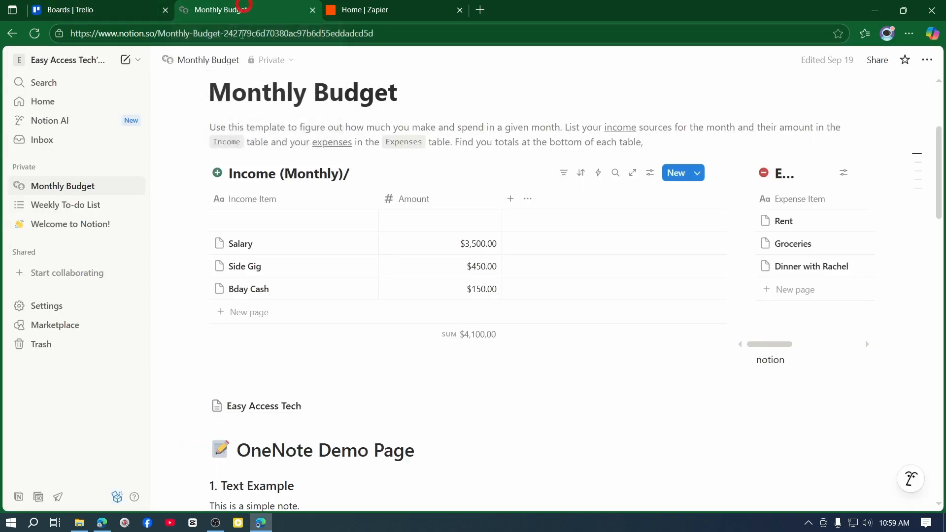
click(408, 6)
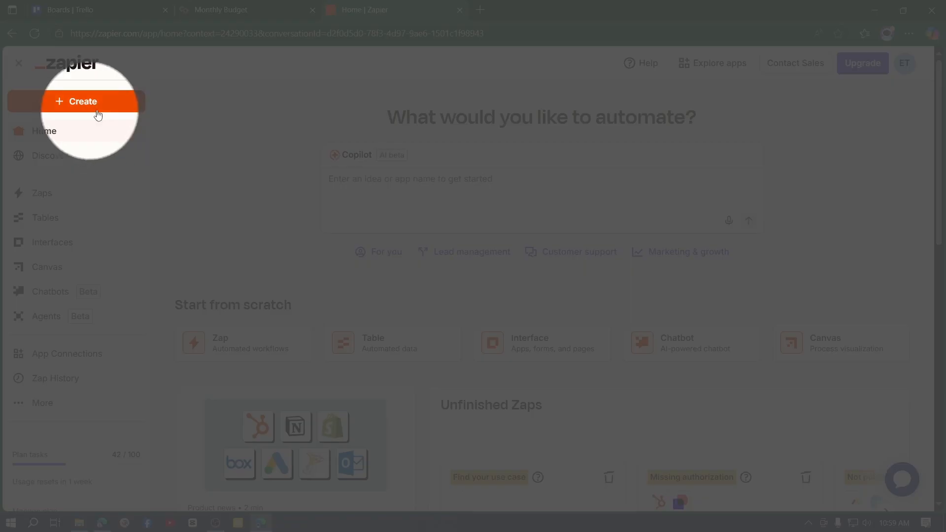
- Create a new Zap and name it Trello X Notion
click(96, 104)
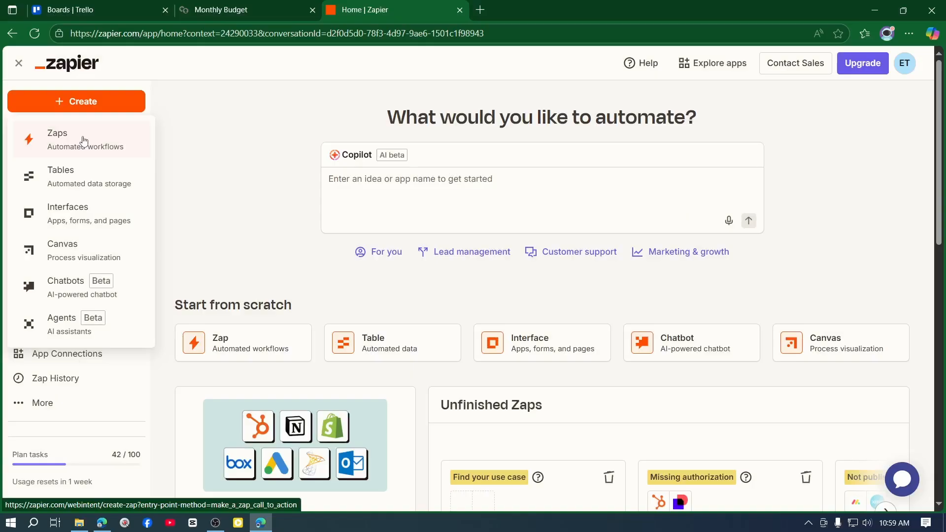
click(84, 141)
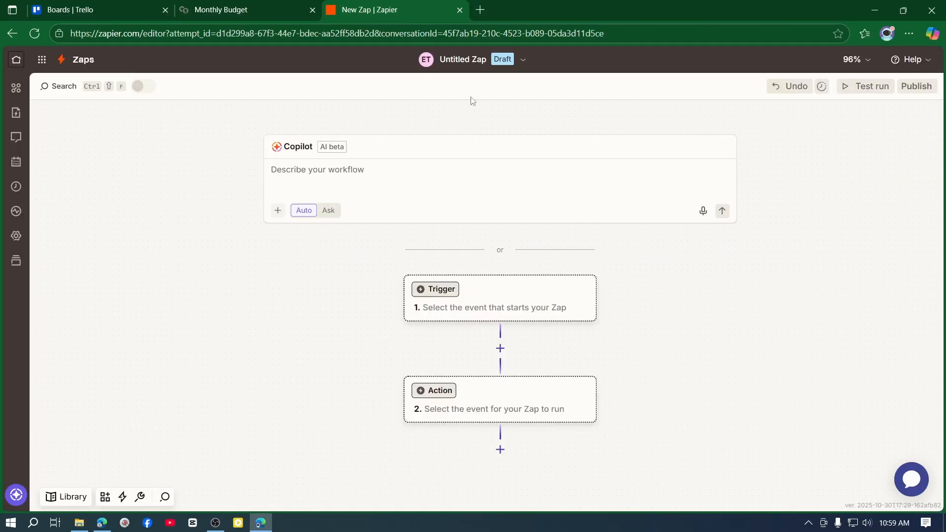
click(469, 62)
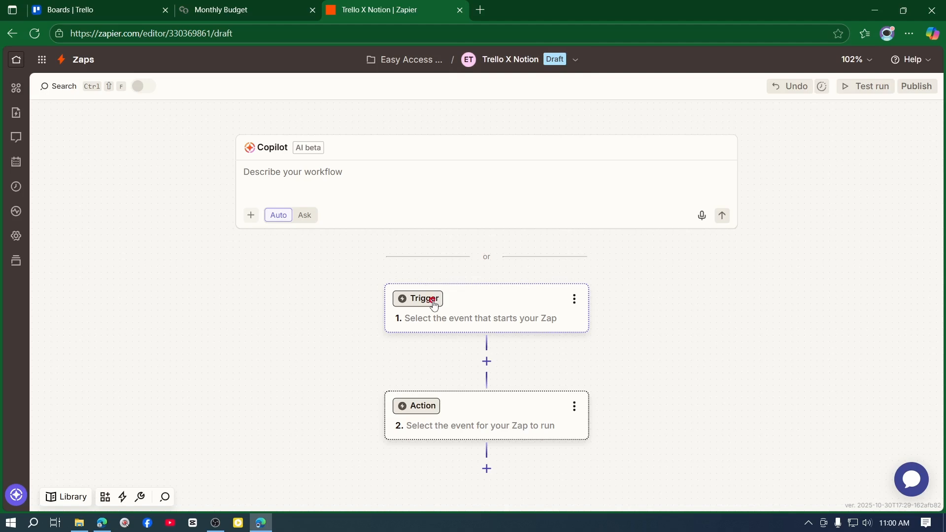
- Set the Zap's trigger to Trello with the New Activity event
click(421, 298)
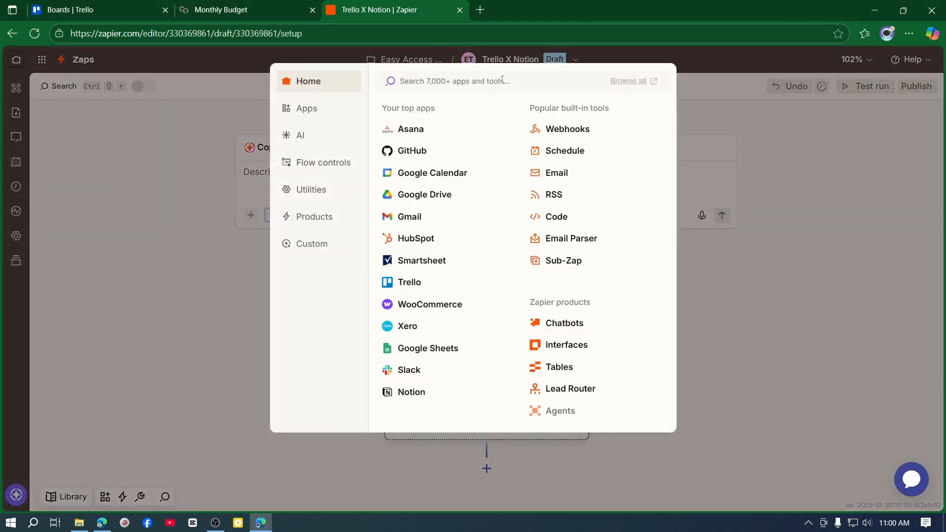
click(501, 80)
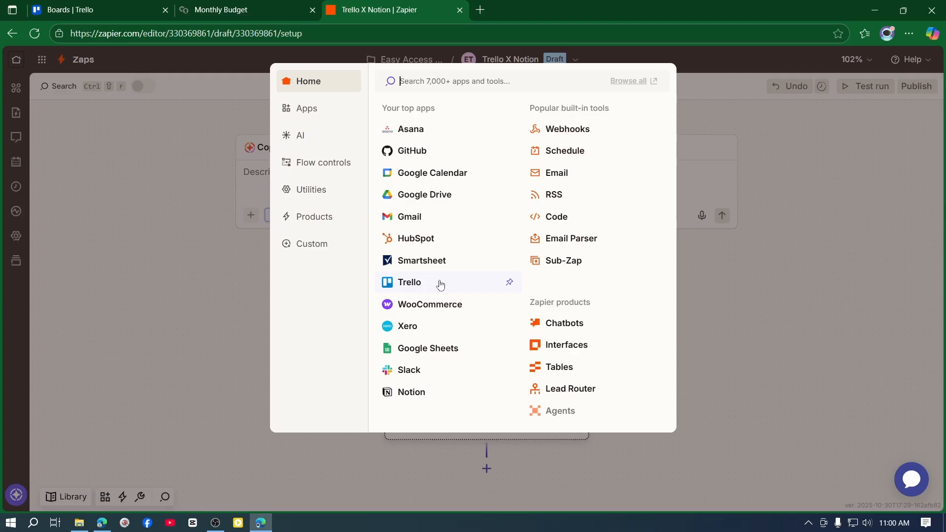
click(425, 287)
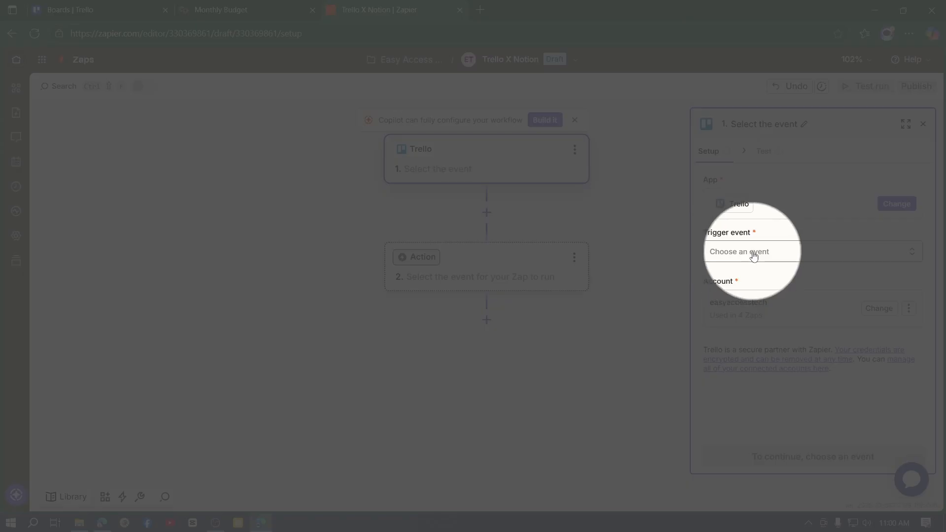
click(752, 253)
scroll(554, 327, down, 1)
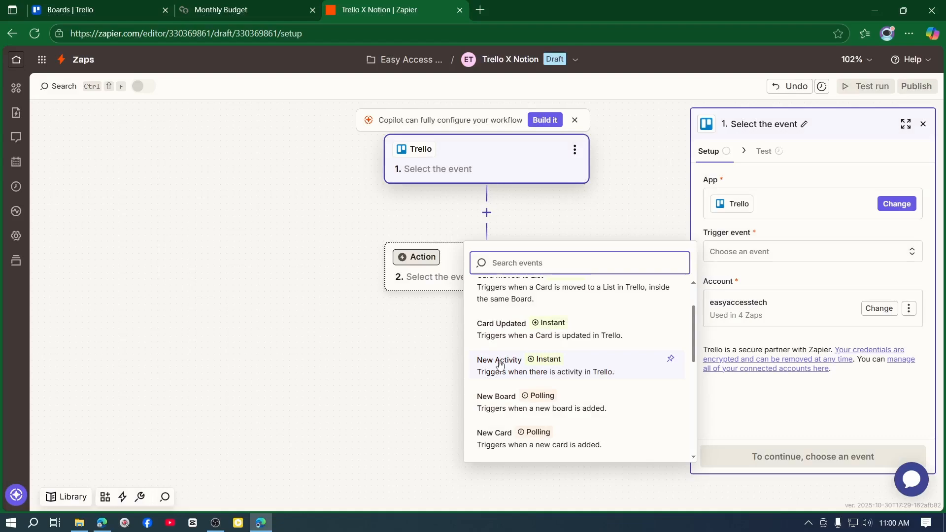
click(577, 366)
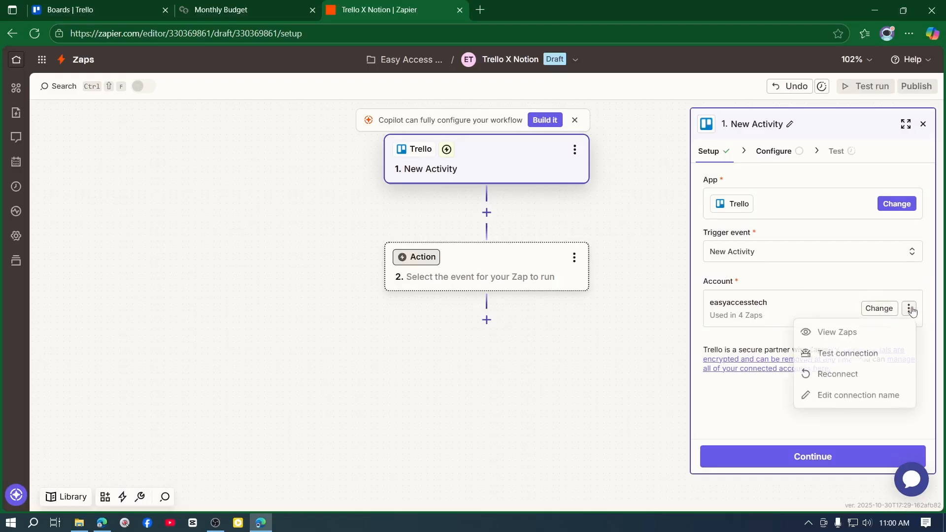
- Reconnect the trigger's Trello account, allow Zapier access to it, and continue to the trigger configuration
click(908, 308)
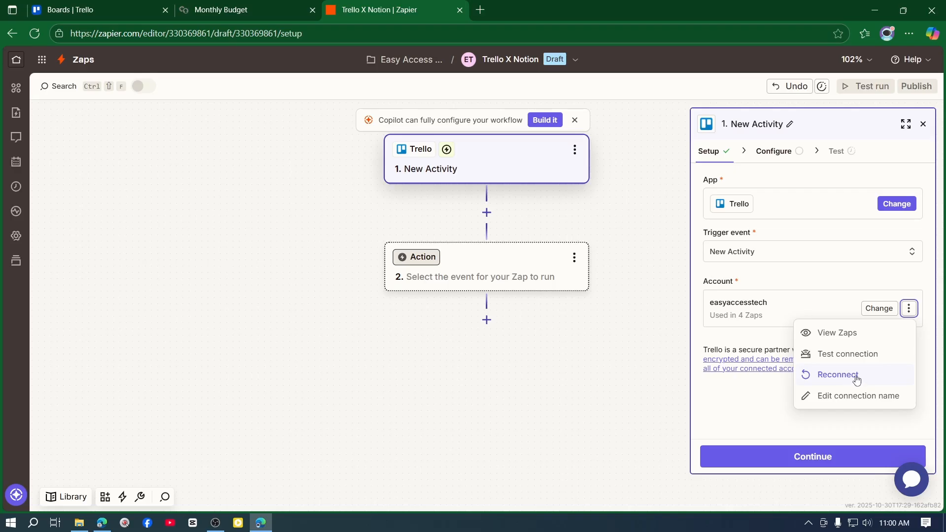
click(856, 380)
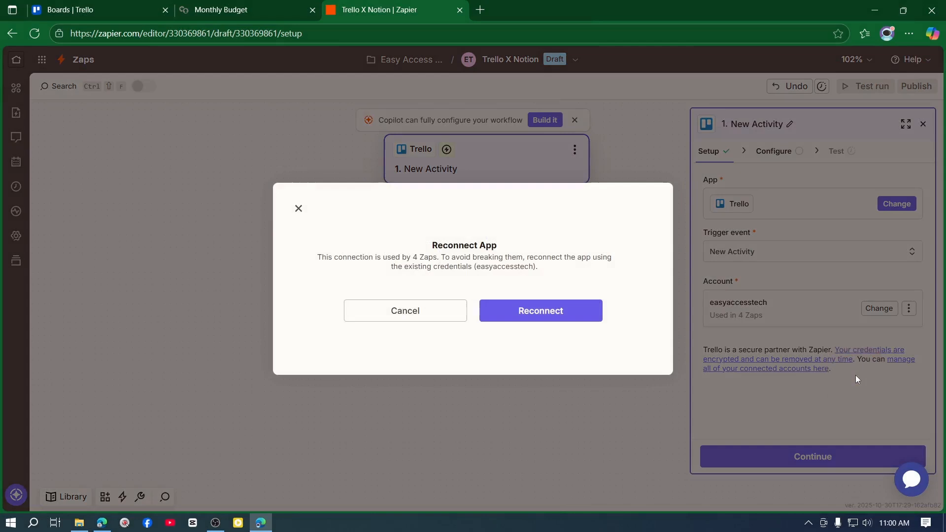
click(551, 311)
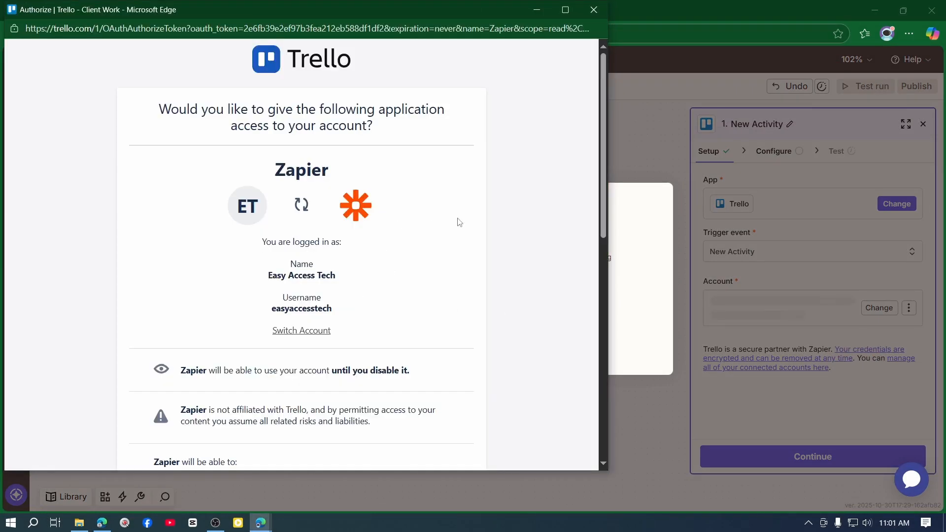
scroll(418, 281, down, 10)
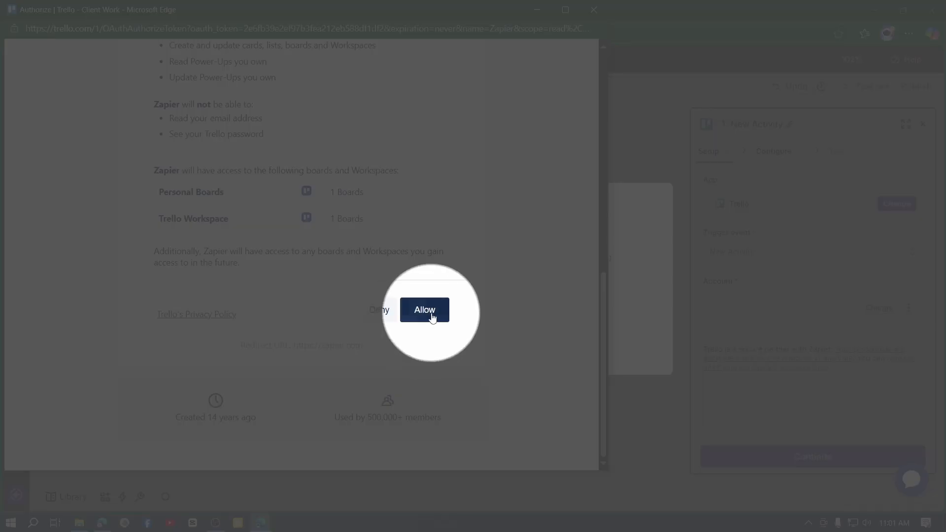
click(432, 318)
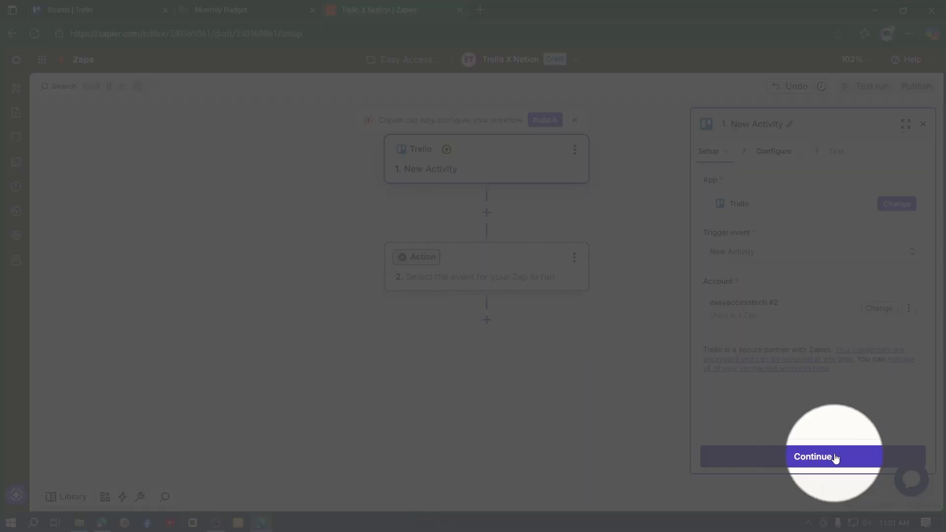
click(835, 458)
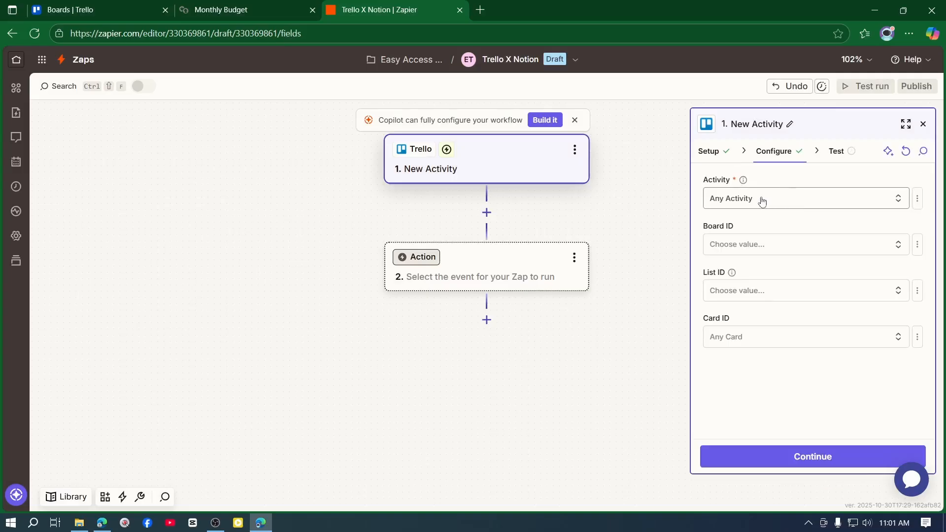
- Keep Any Activity as the trigger's activity, test the trigger, and continue with the New Activity C record
click(781, 200)
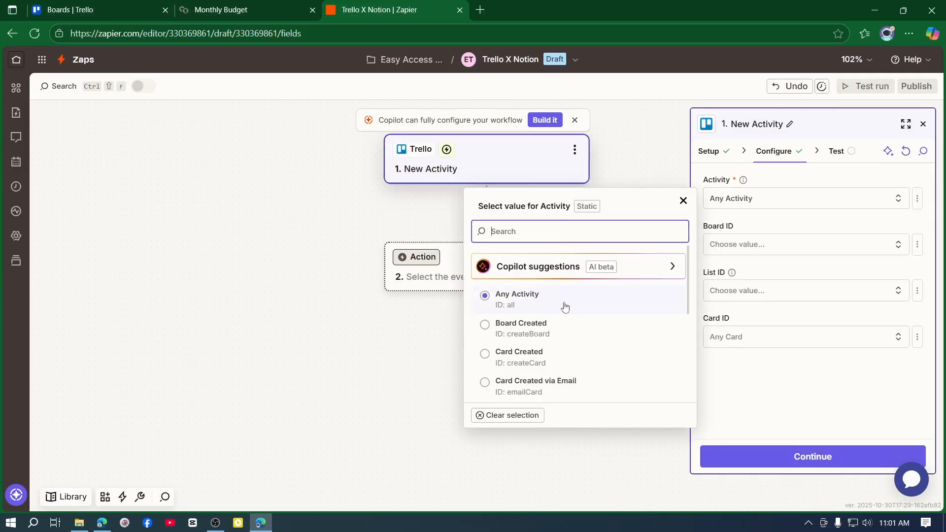
click(837, 461)
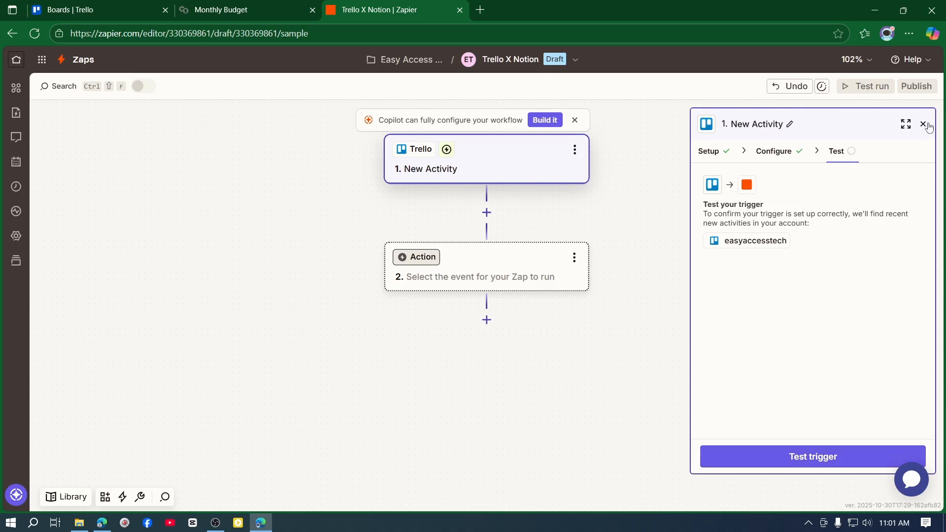
click(815, 459)
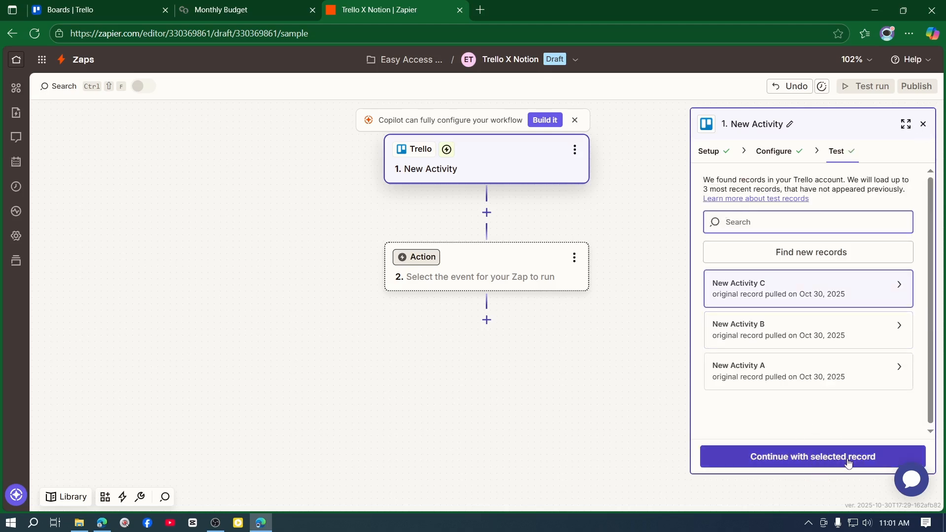
click(847, 462)
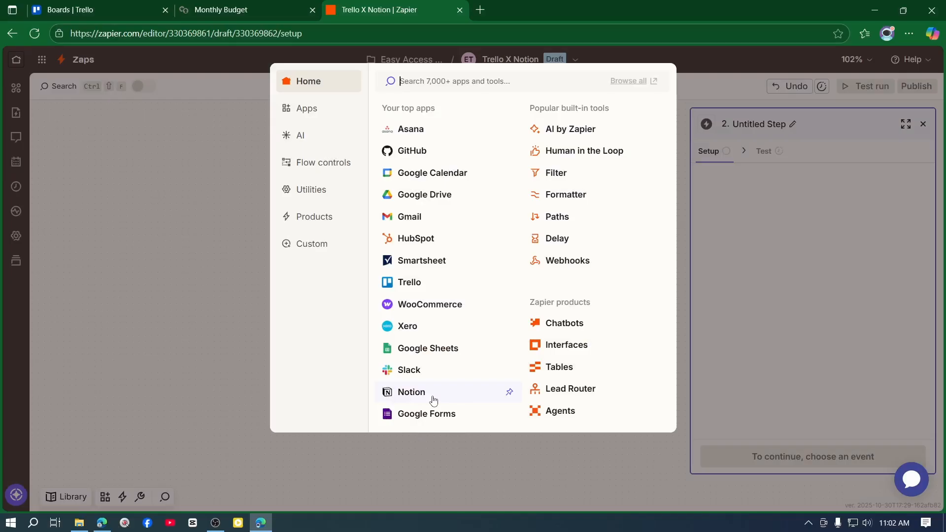
- Set the Zap's action to Notion with the Create Page event
click(433, 399)
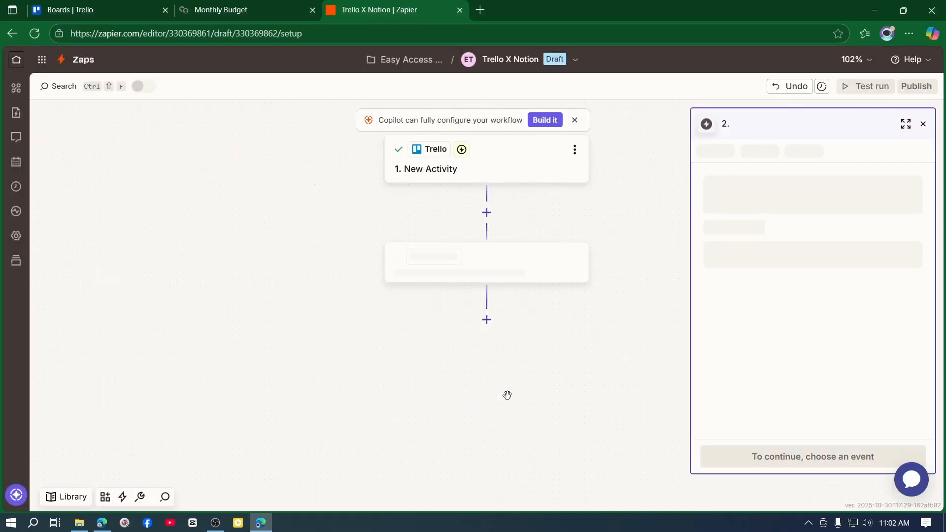
click(758, 259)
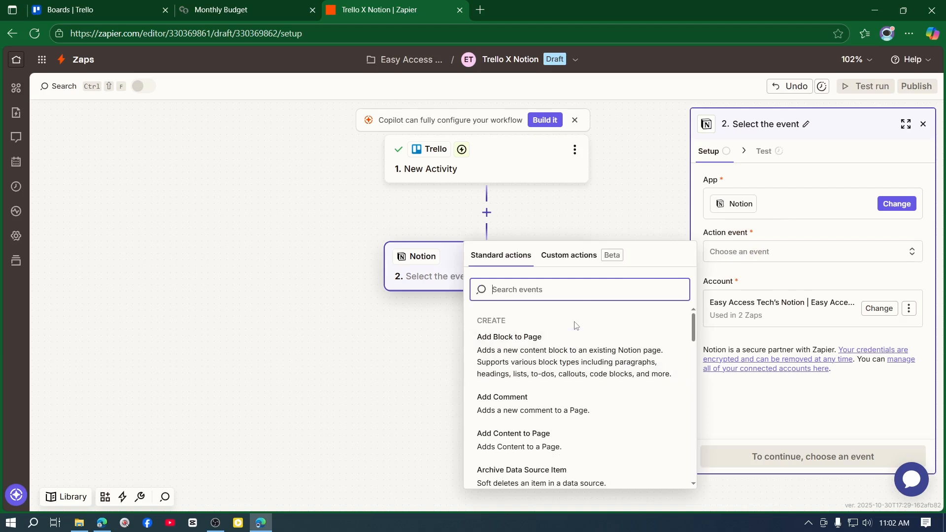
scroll(575, 327, down, 3)
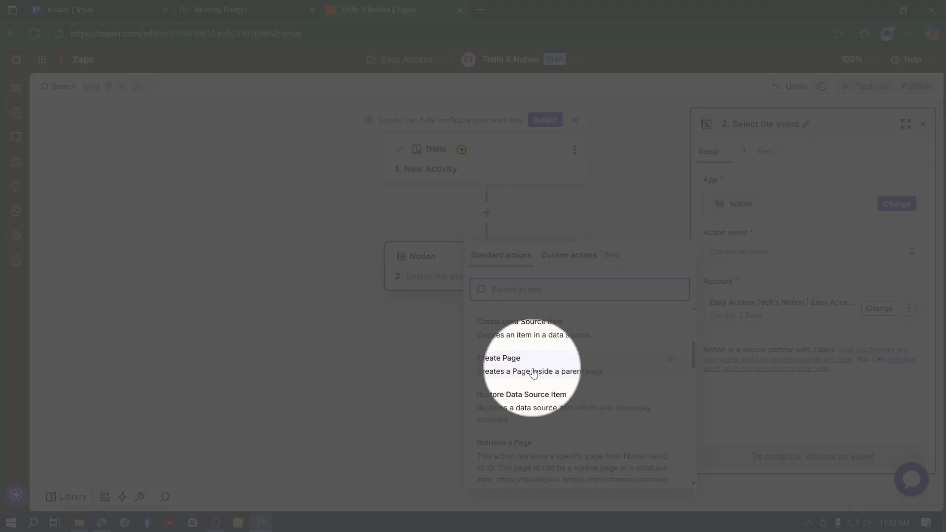
click(527, 370)
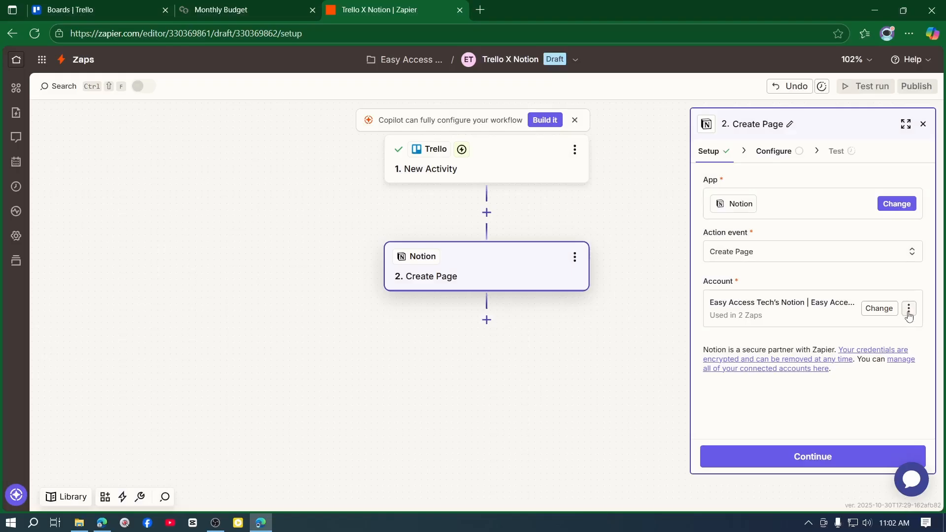
- Reconnect the action's Notion account, allow Zapier access to its pages, and continue to the action configuration
click(909, 309)
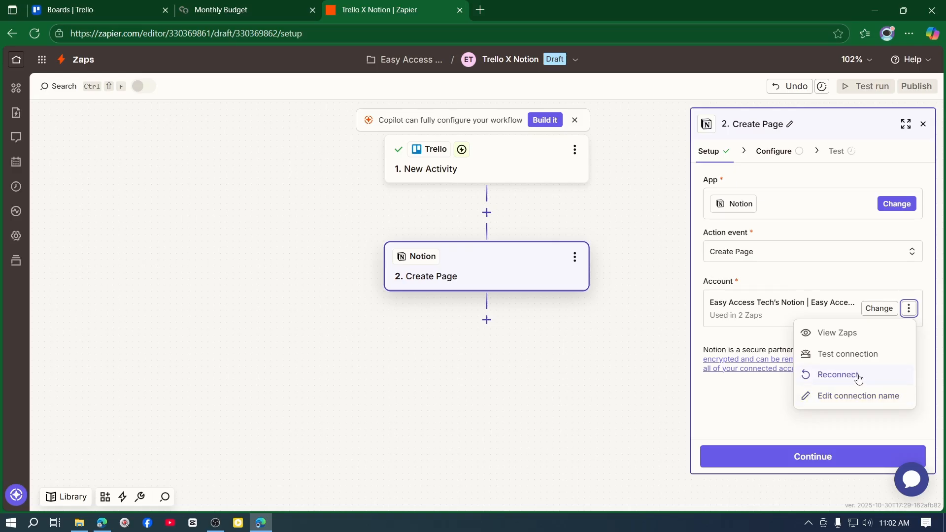
click(858, 378)
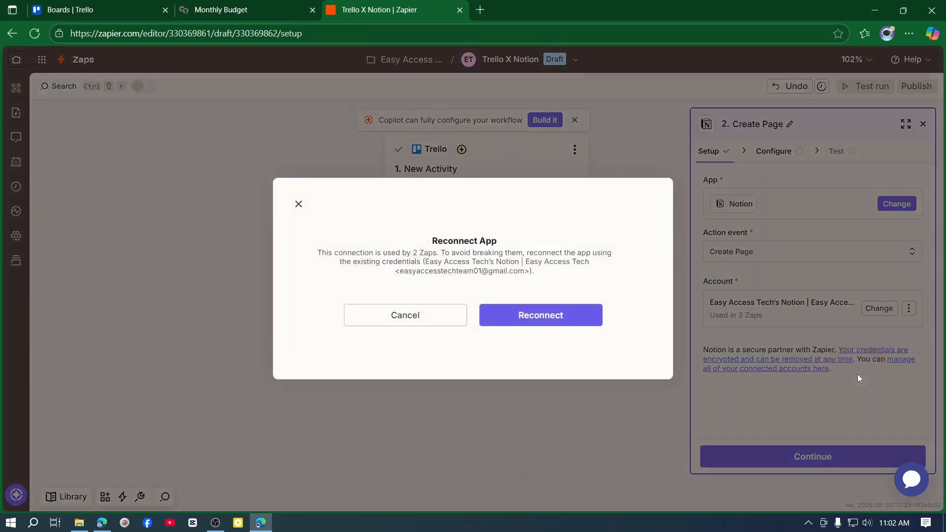
click(566, 325)
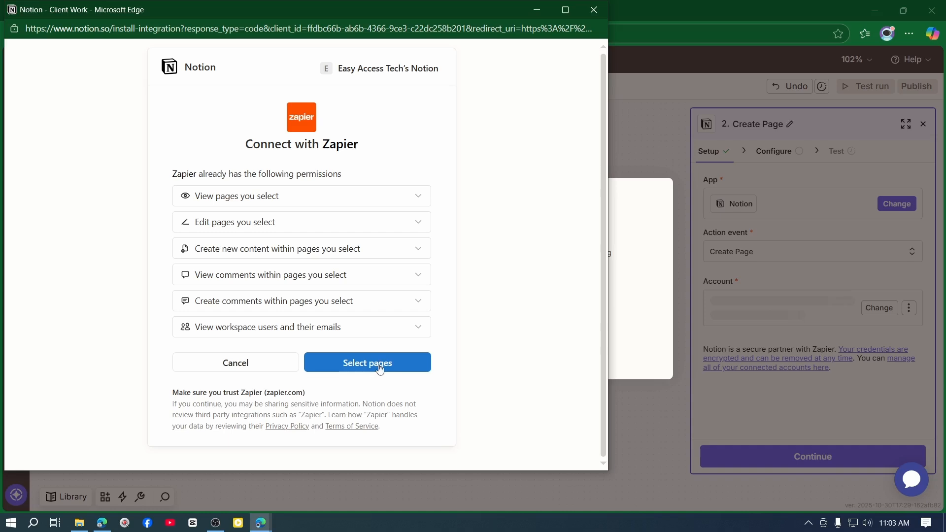
click(380, 364)
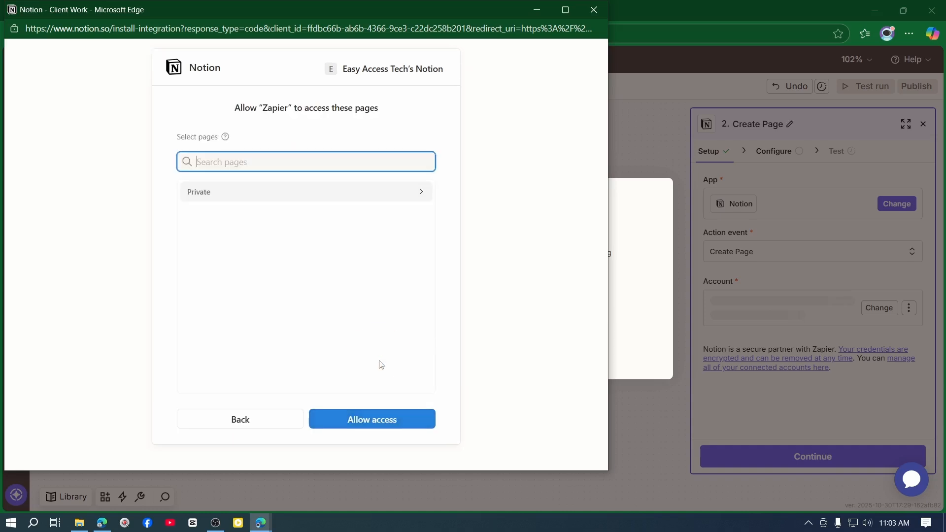
click(391, 422)
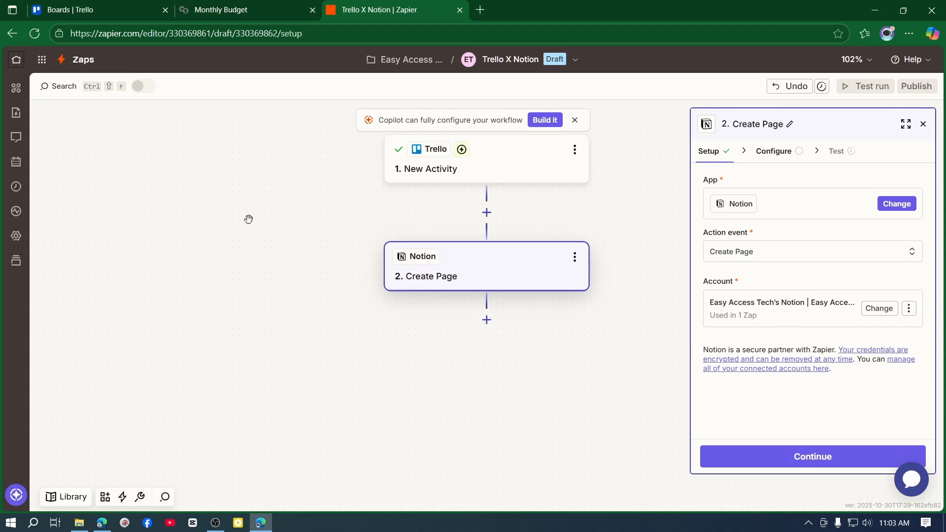
click(826, 460)
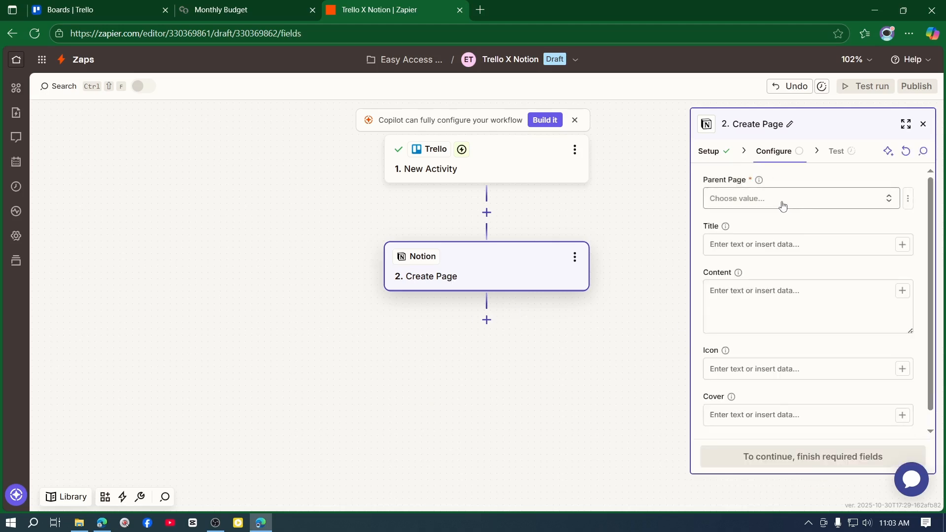
- Set the Create Page action's parent page to Weekly To-do List, and check the open Trello and Notion pages
click(764, 204)
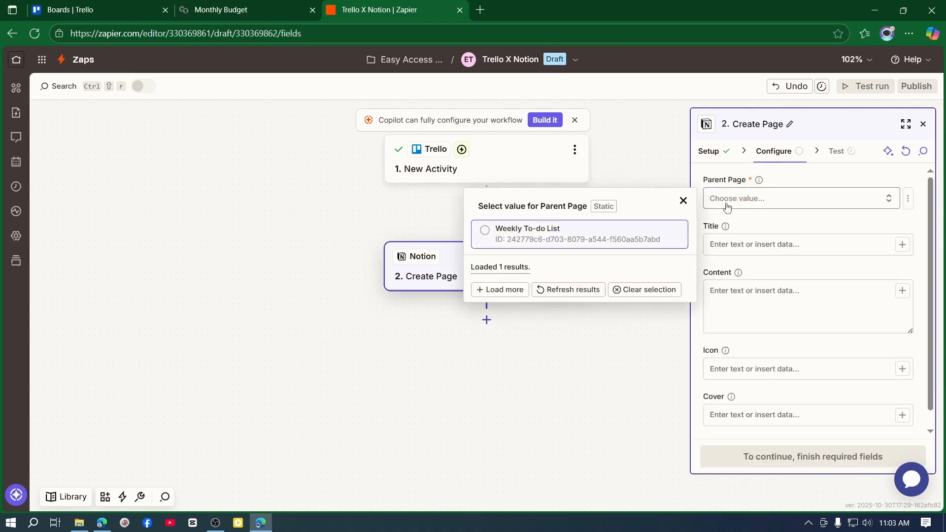
click(481, 237)
click(130, 10)
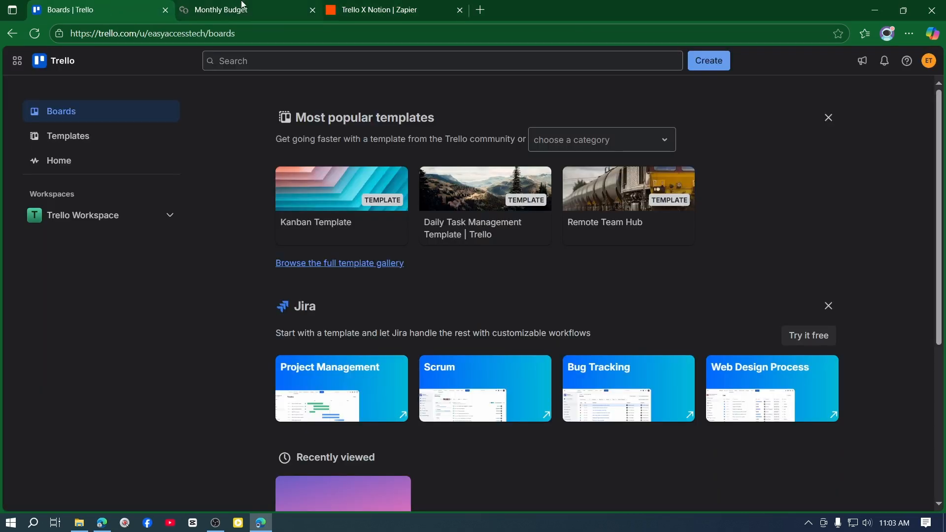
click(243, 10)
scroll(348, 341, up, 3)
click(391, 10)
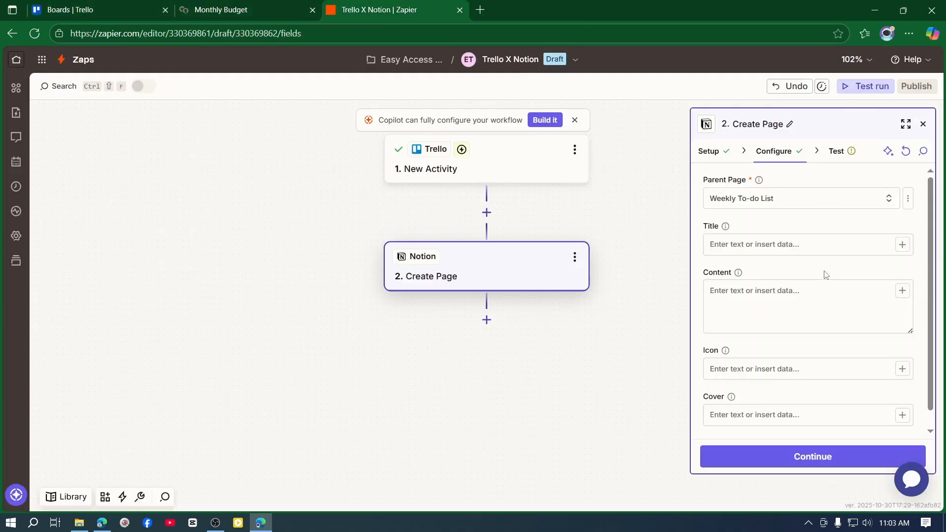
- Continue to the Notion Create Page test, run it, and close the action's details
scroll(808, 414, down, 1)
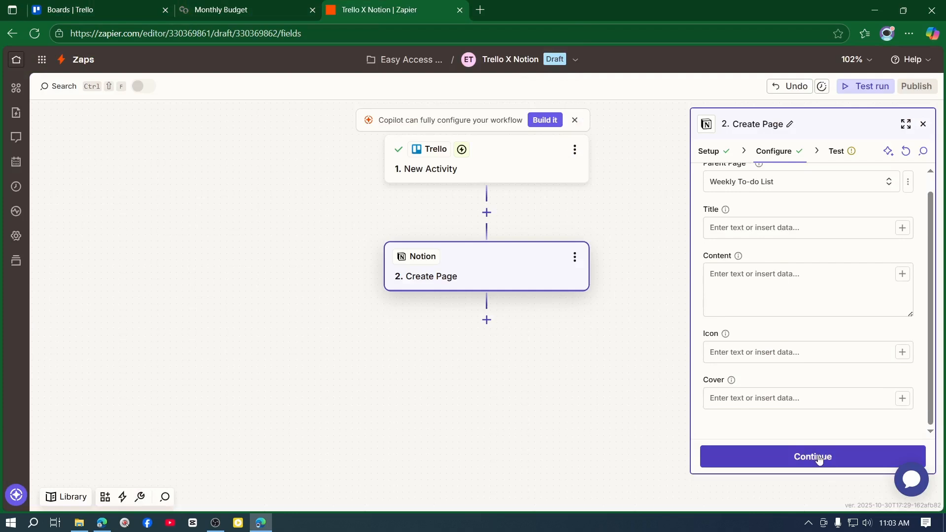
click(818, 458)
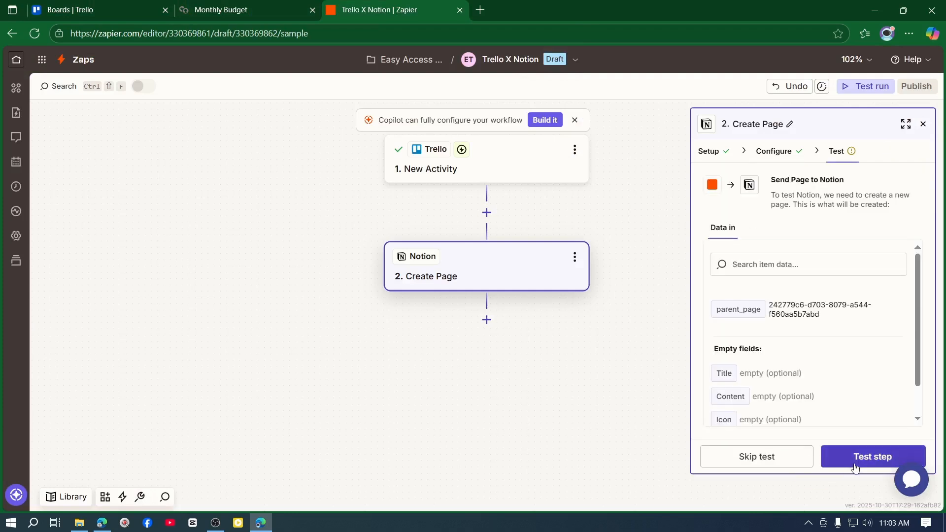
click(854, 462)
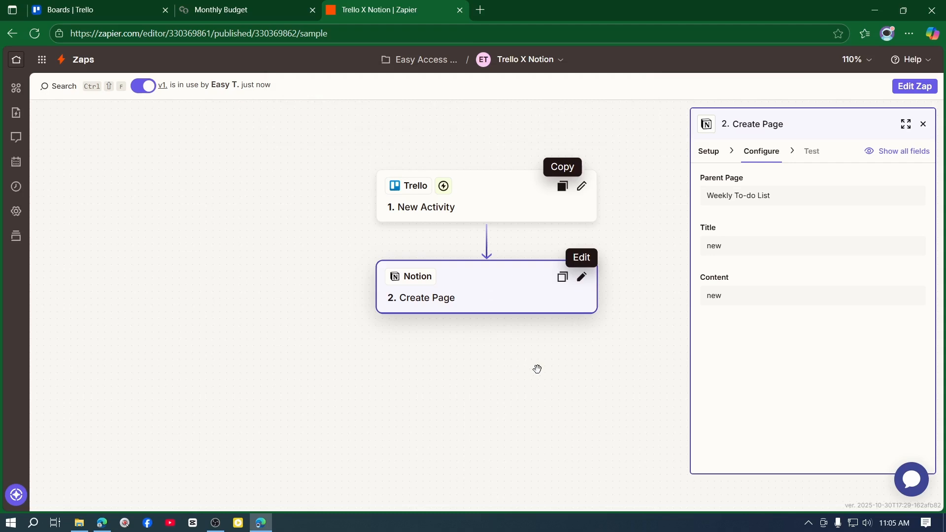
click(922, 124)
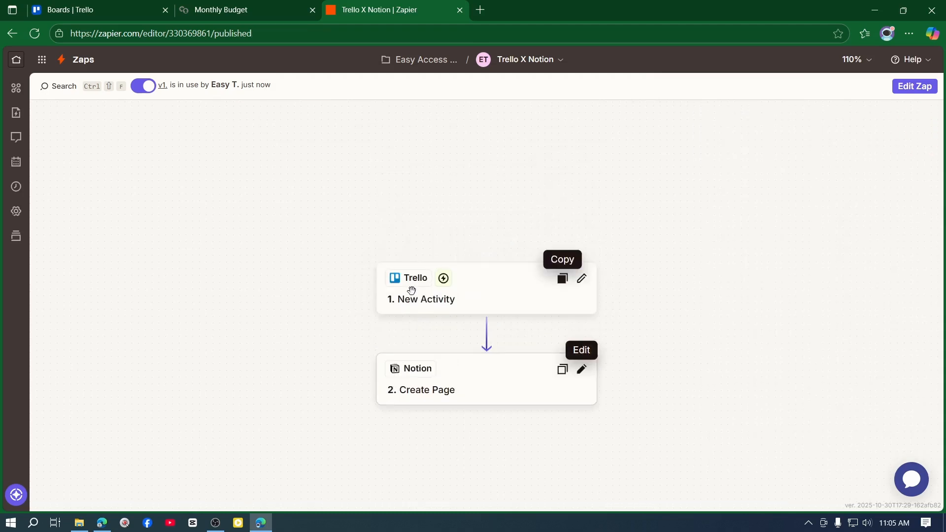